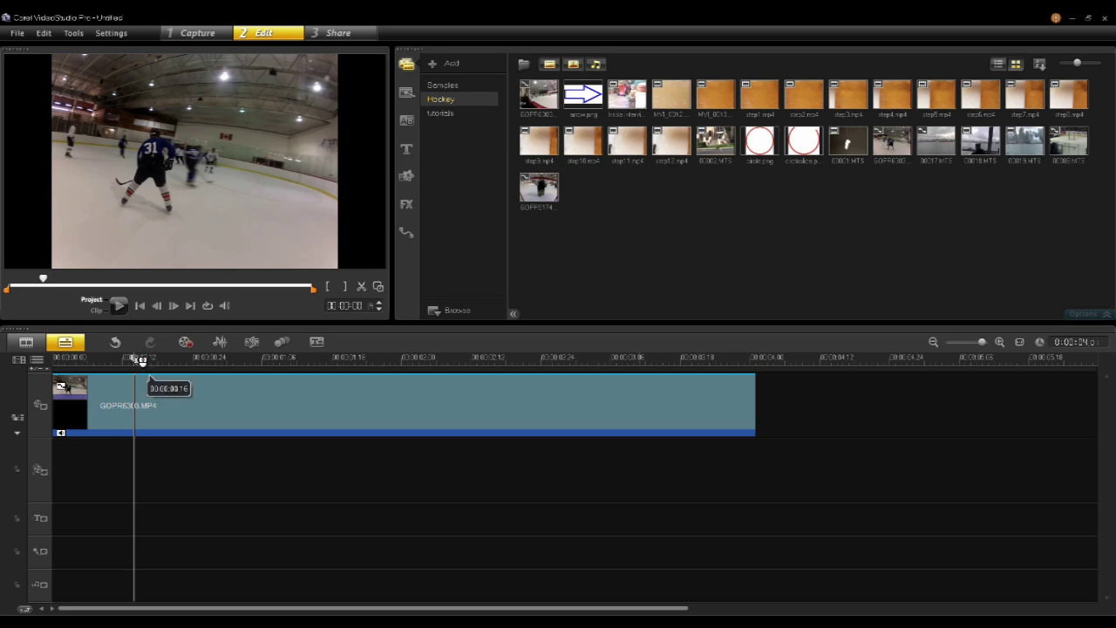
- Scrub the playhead slightly right to an early frame showing player 31
mouse_move(141, 360)
mouse_down()
mouse_move(200, 359)
mouse_move(128, 358)
mouse_up()
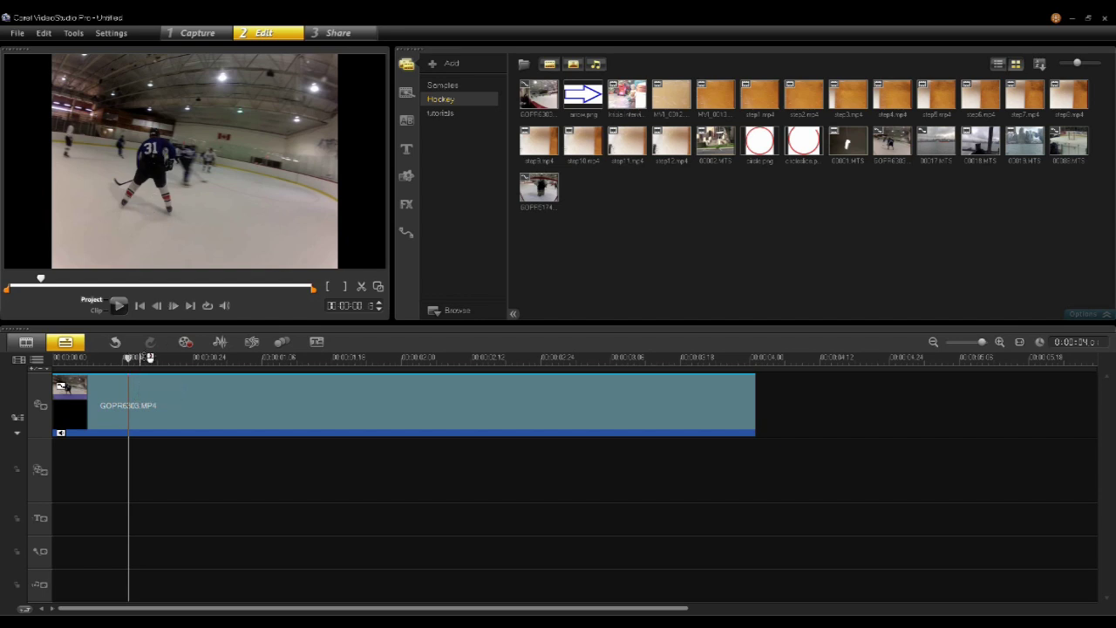
- Open Track Motion for GOPR6303.MP4, select tracker 31, and hide its tracking path
click(150, 403)
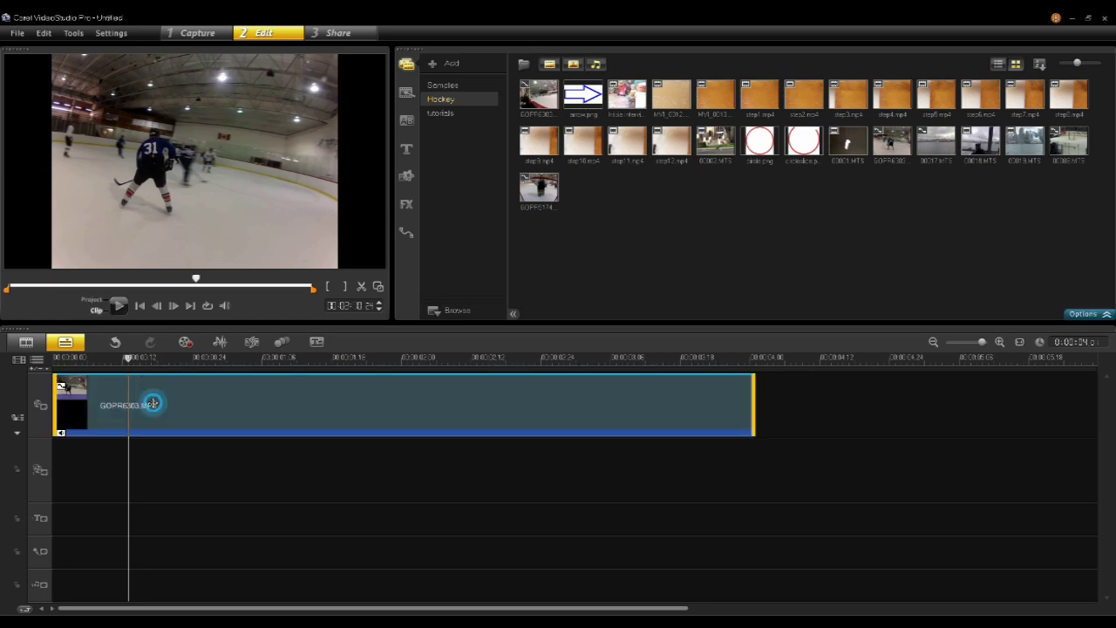
right_click(155, 406)
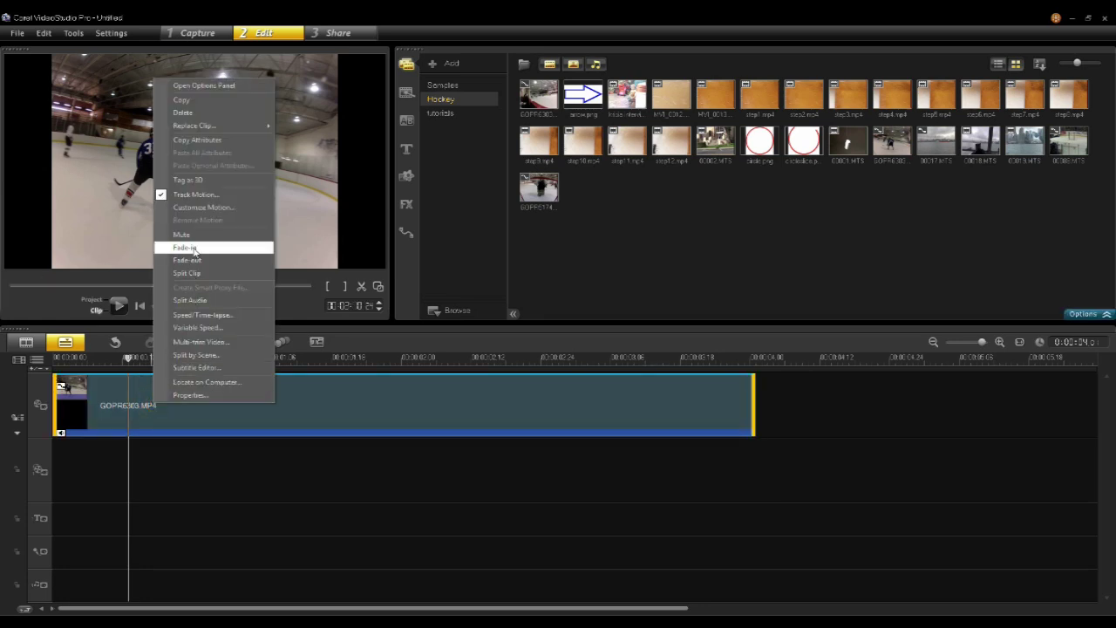
click(217, 194)
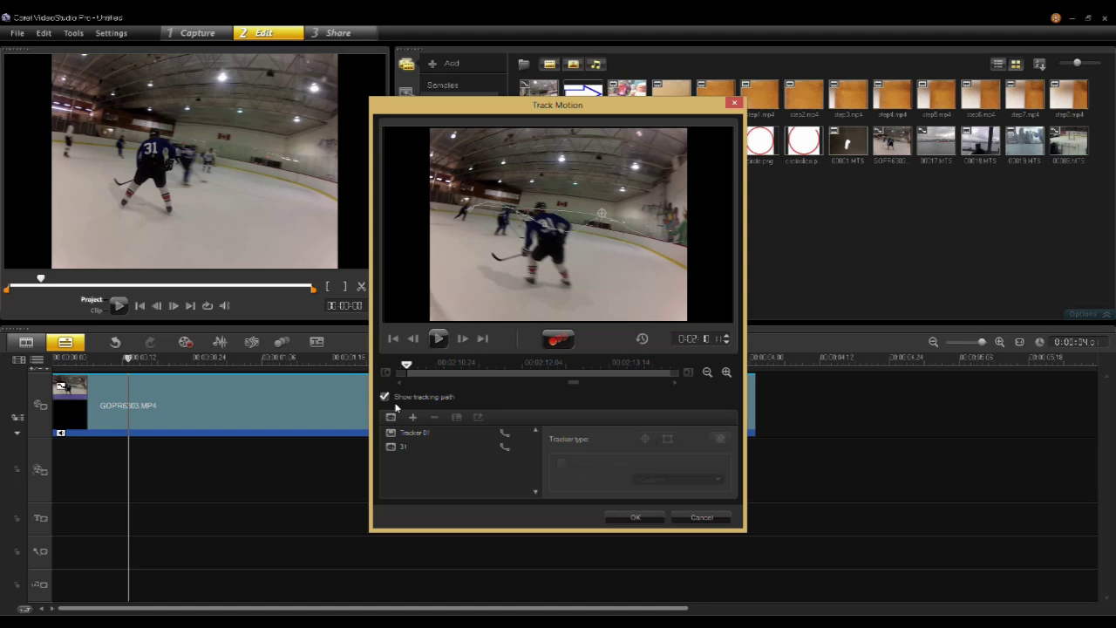
click(405, 448)
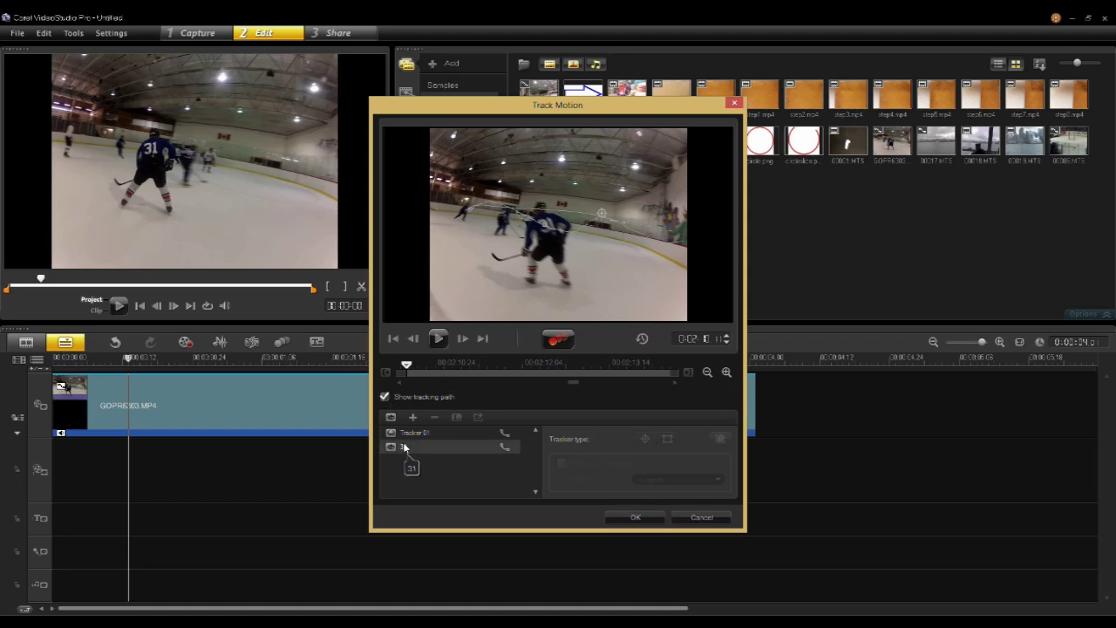
drag(406, 370, 427, 379)
click(385, 397)
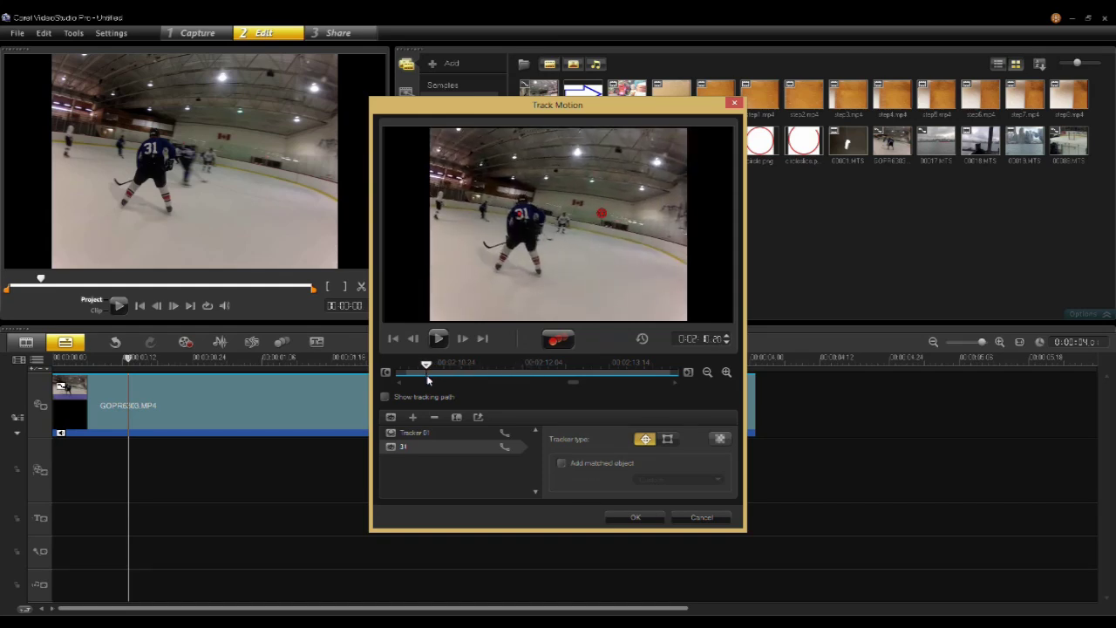
- Stretch a mosaic over player 31's jersey number, track his motion, and confirm with OK
click(720, 440)
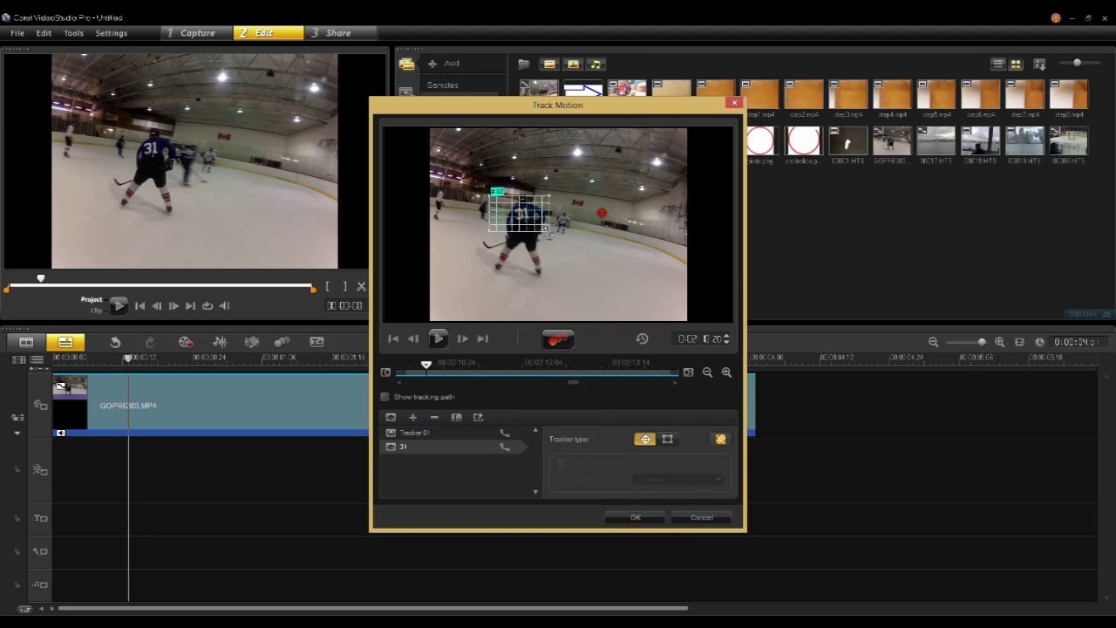
drag(547, 231, 526, 223)
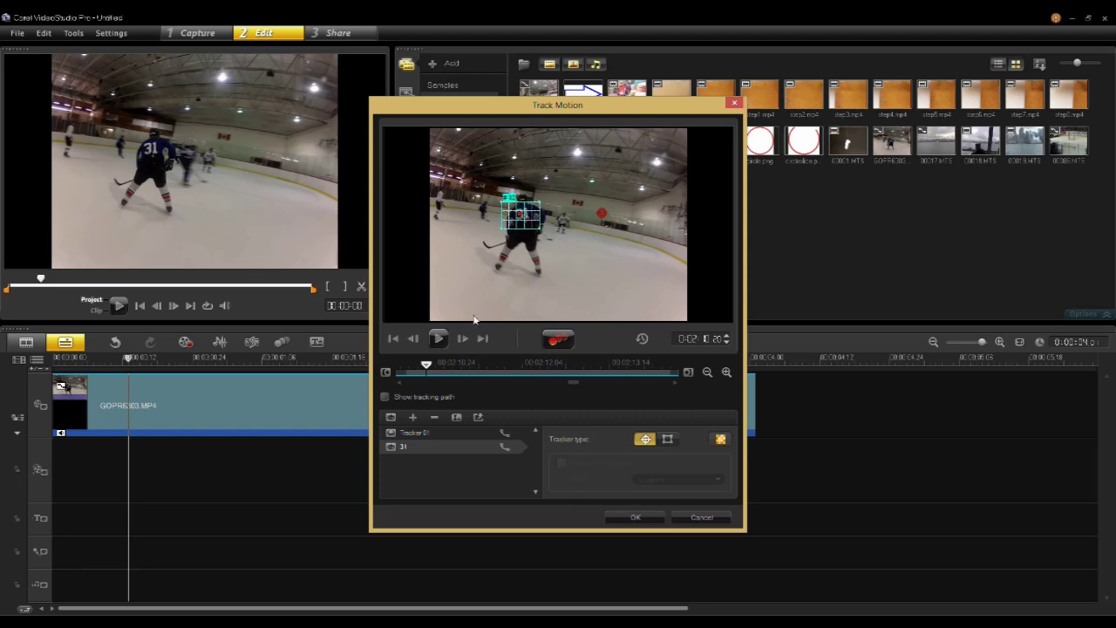
click(439, 339)
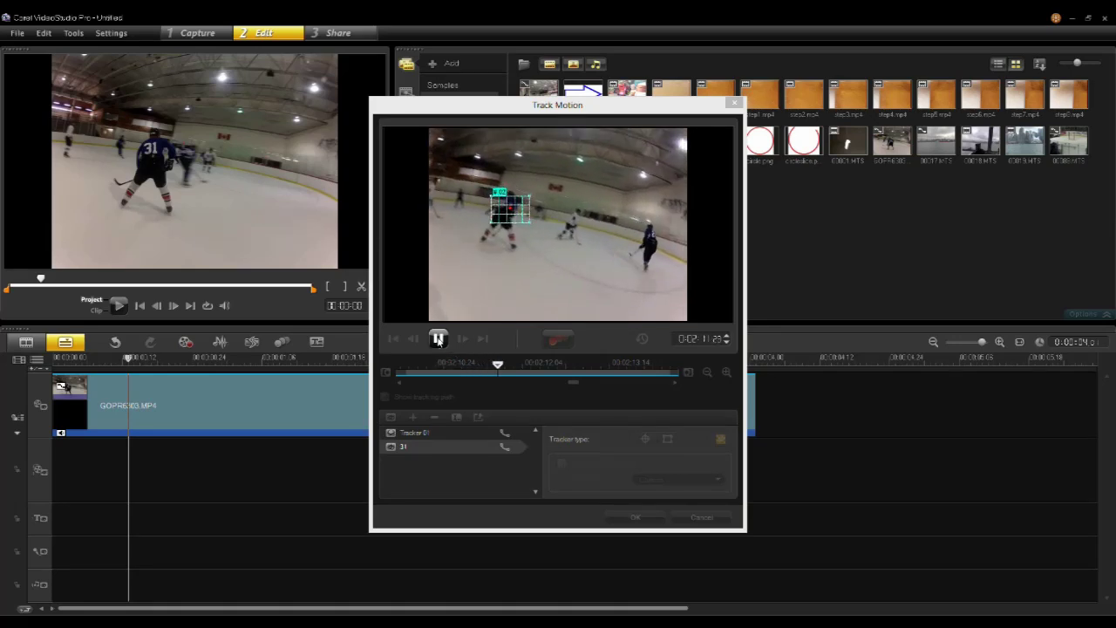
click(437, 339)
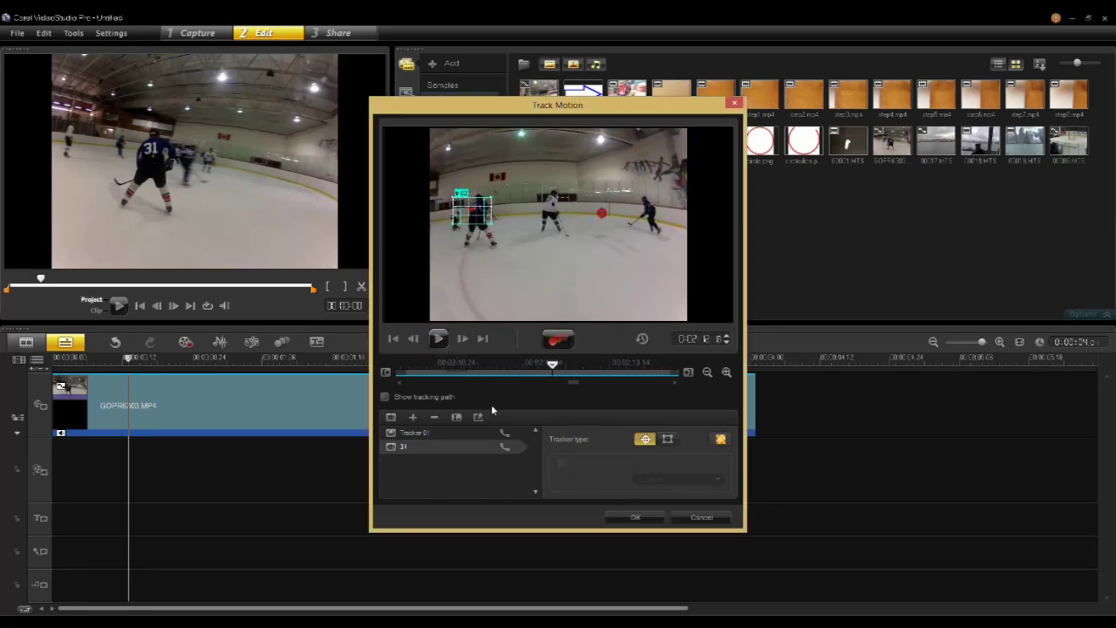
click(641, 517)
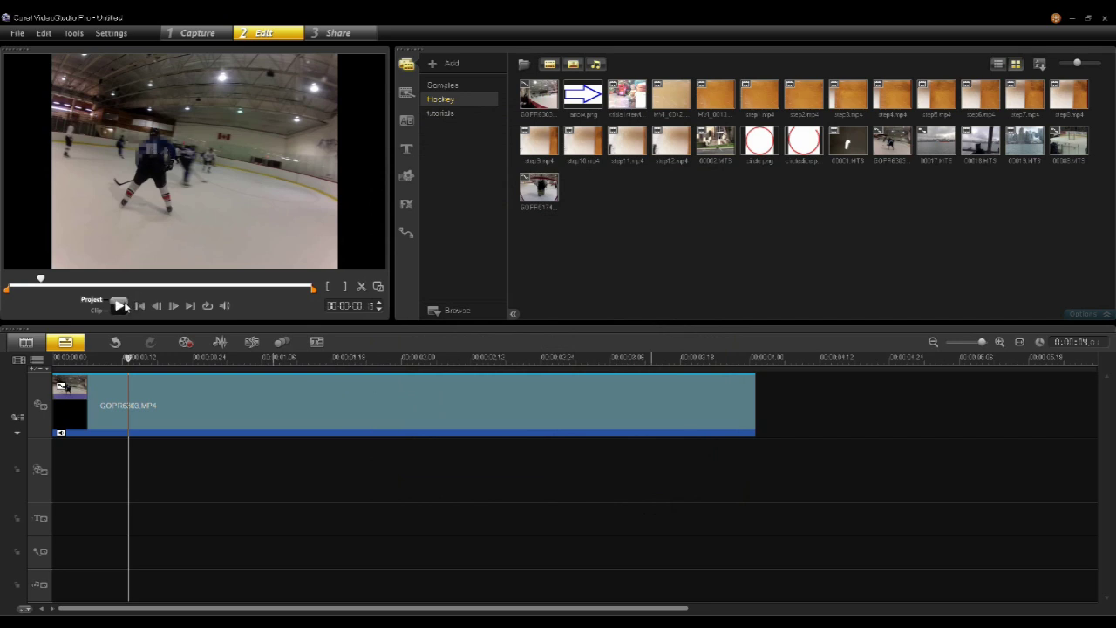
click(120, 305)
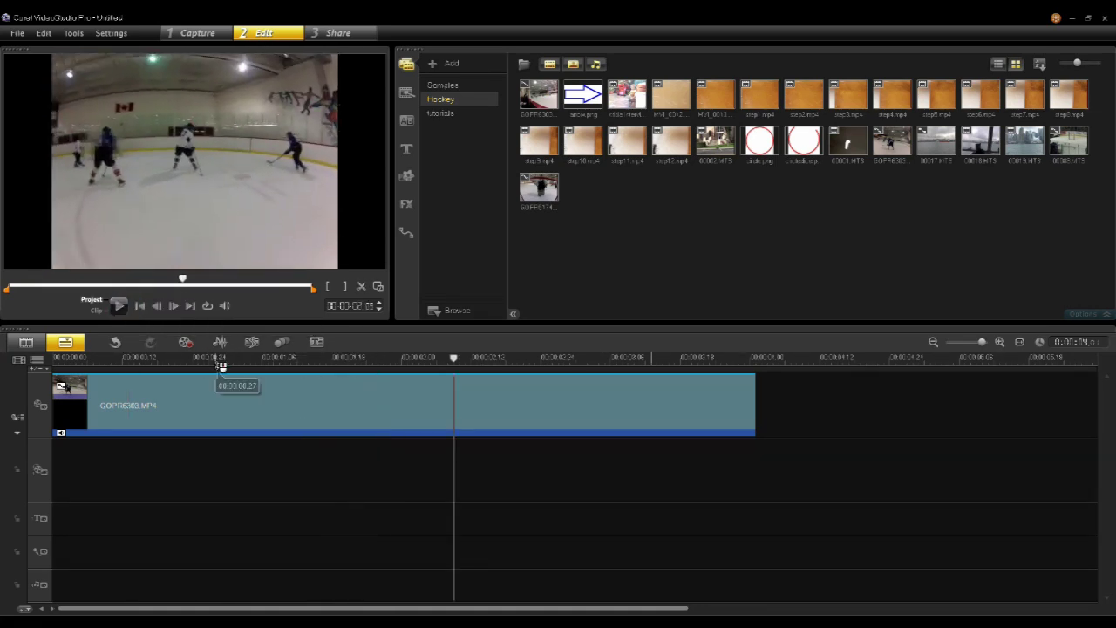
drag(216, 359, 179, 392)
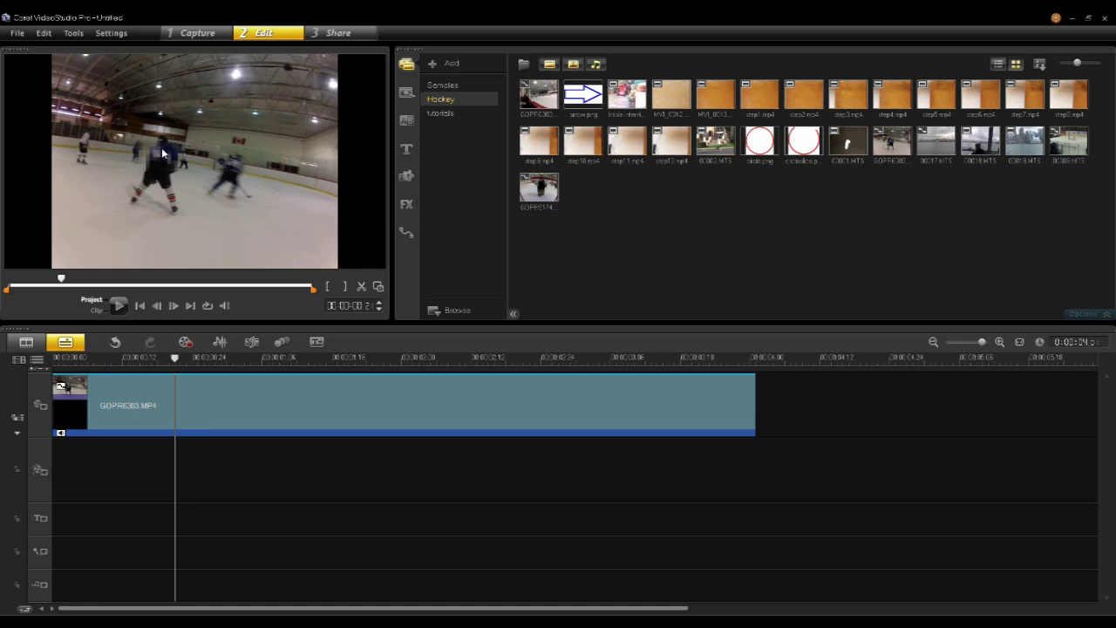
click(200, 393)
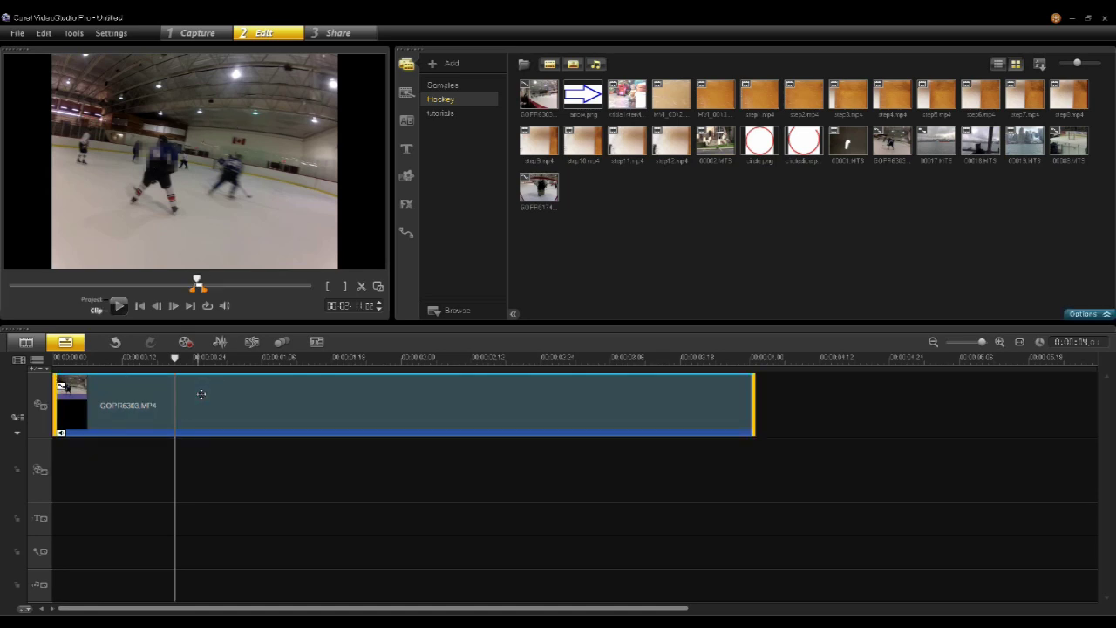
right_click(202, 393)
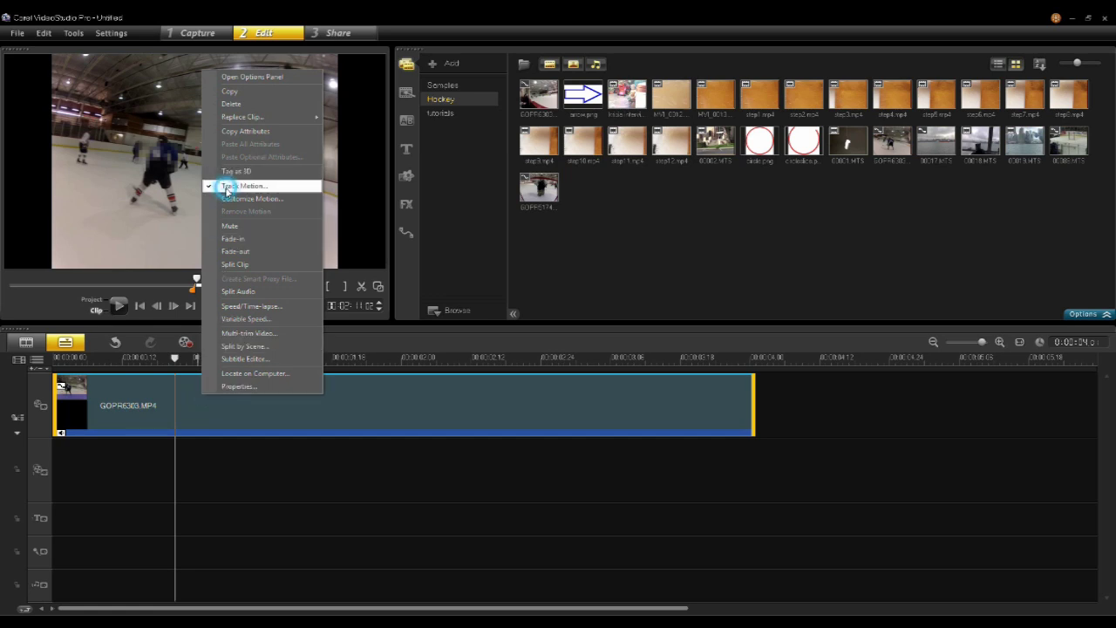
click(225, 185)
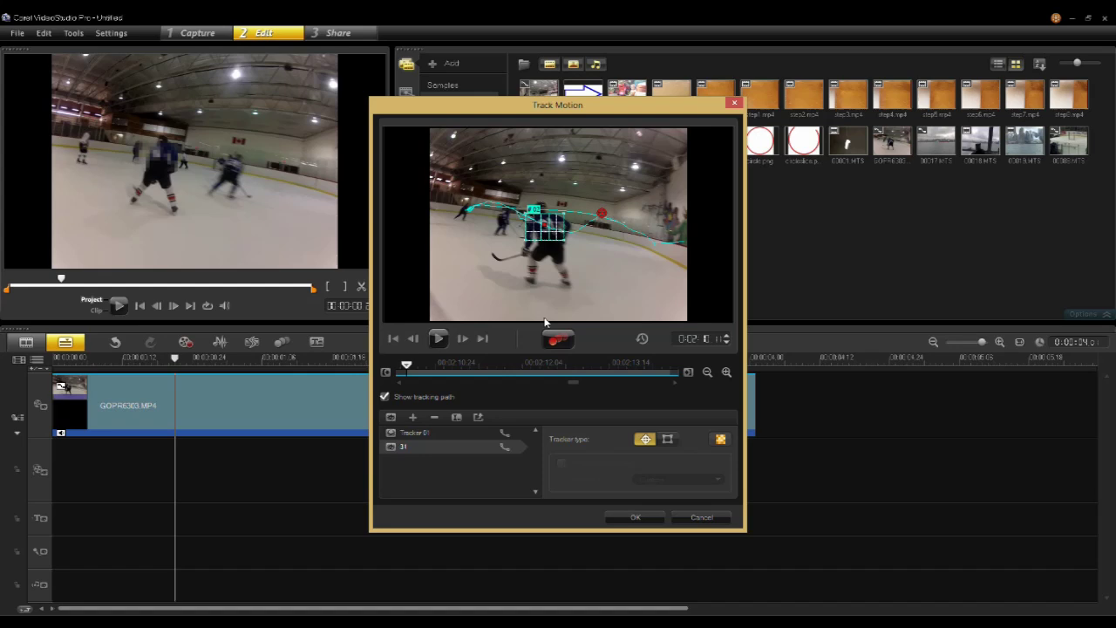
click(635, 517)
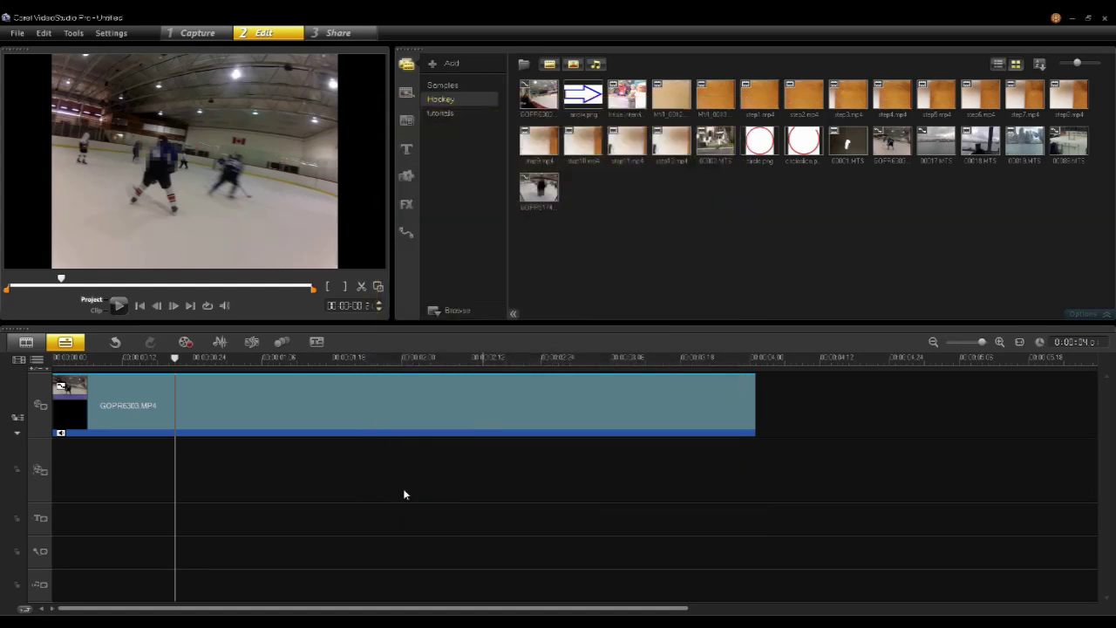
- Add a 'Number 36' title over the footage and drag it up and left
click(179, 518)
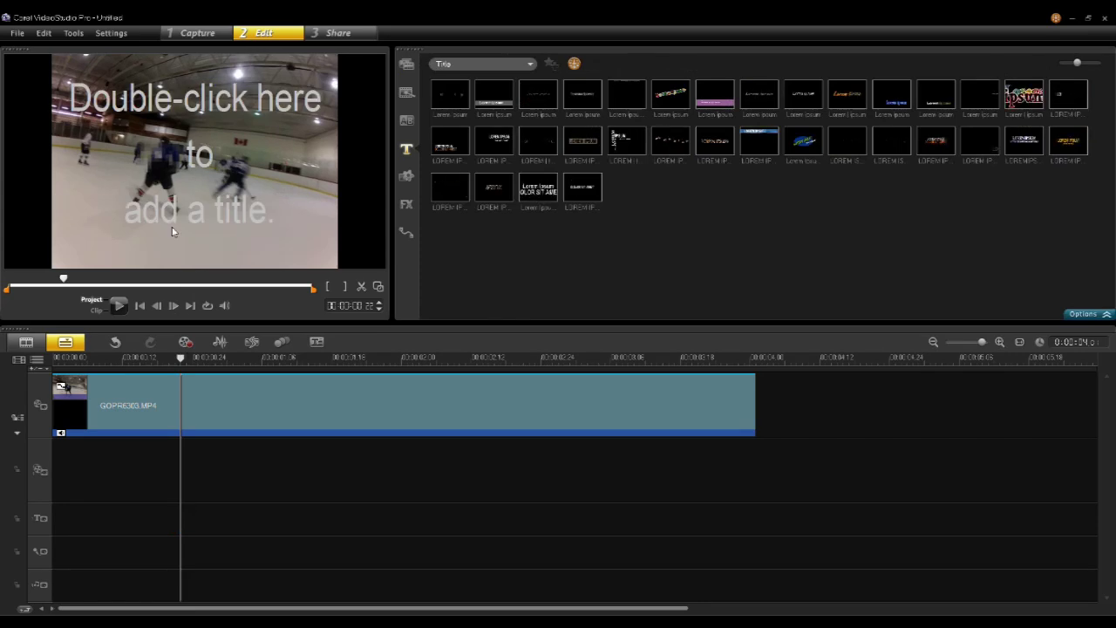
double_click(187, 214)
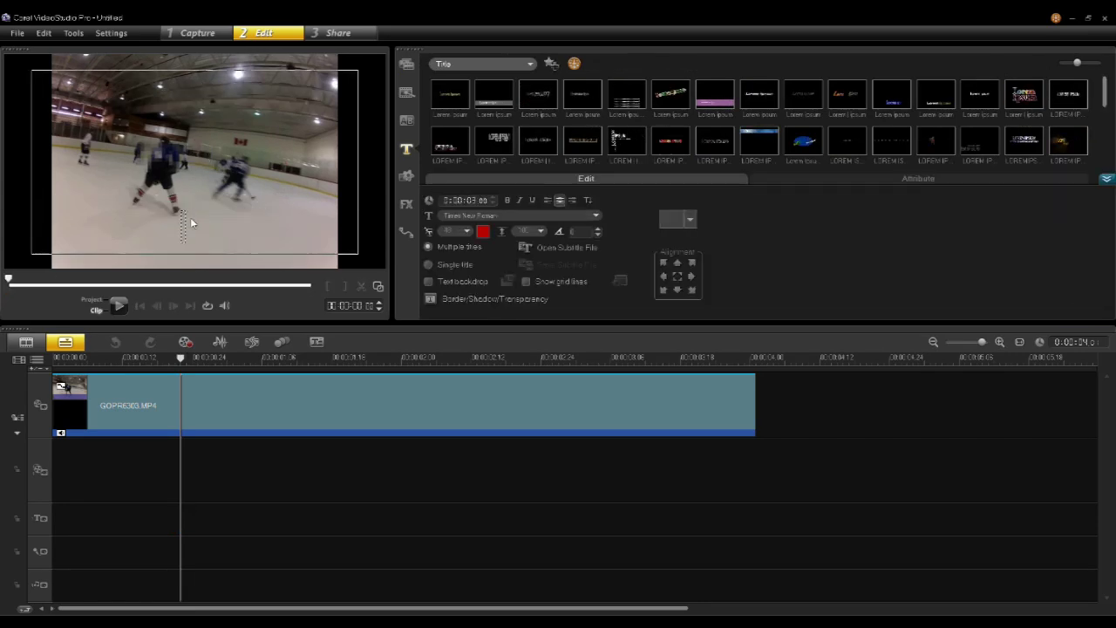
text(um)
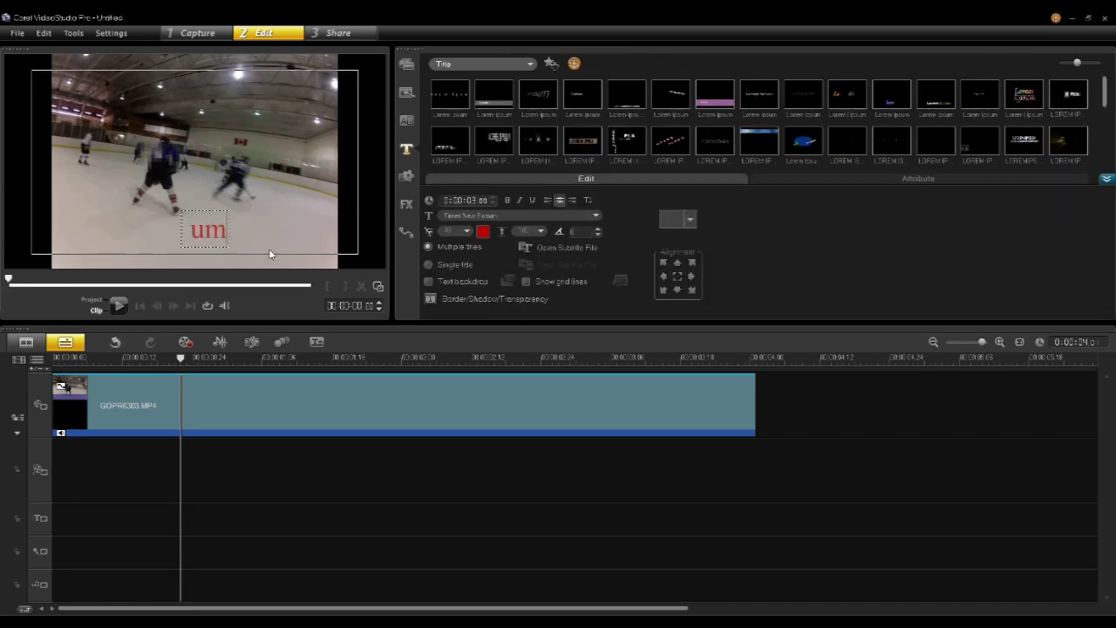
text(ber)
key(BackSpace)
key(BackSpace)
key(BackSpace)
key(BackSpace)
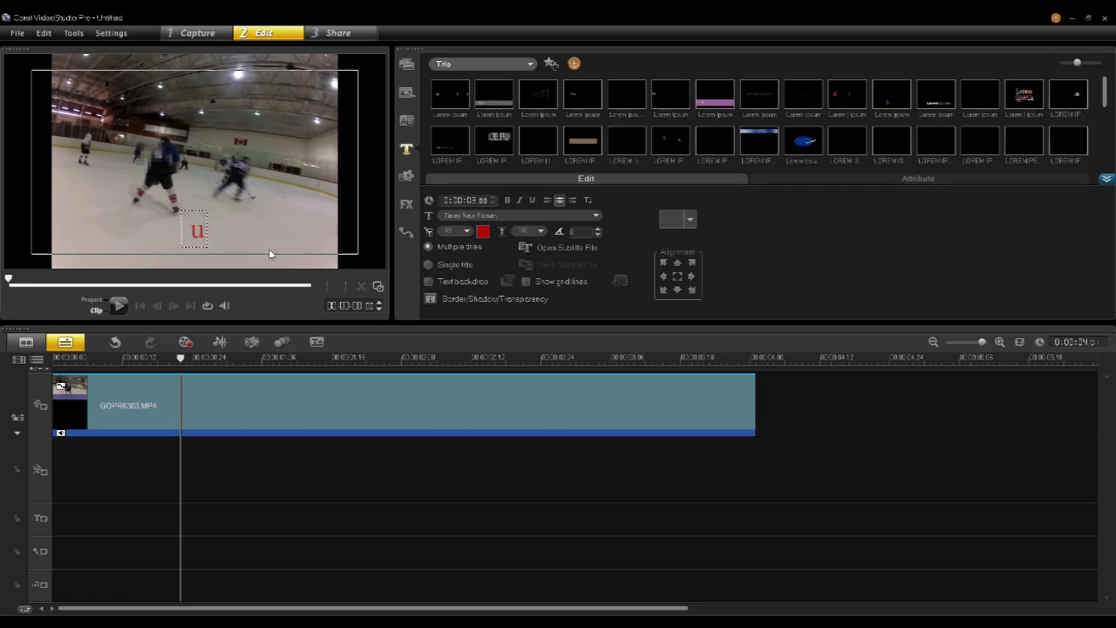
key(BackSpace)
text(Number)
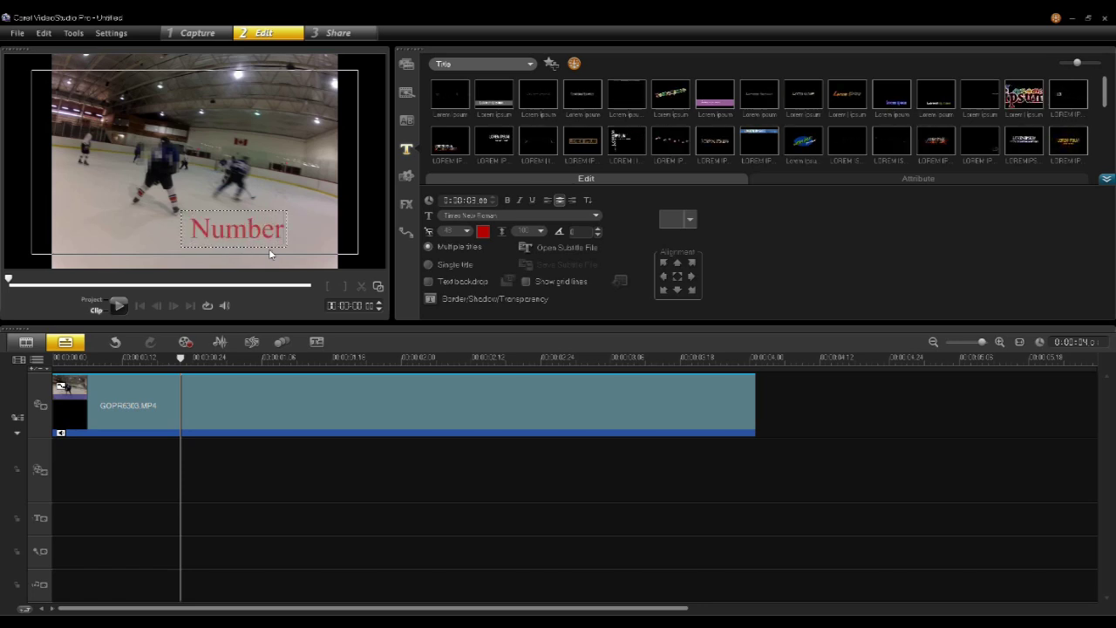
text( 36)
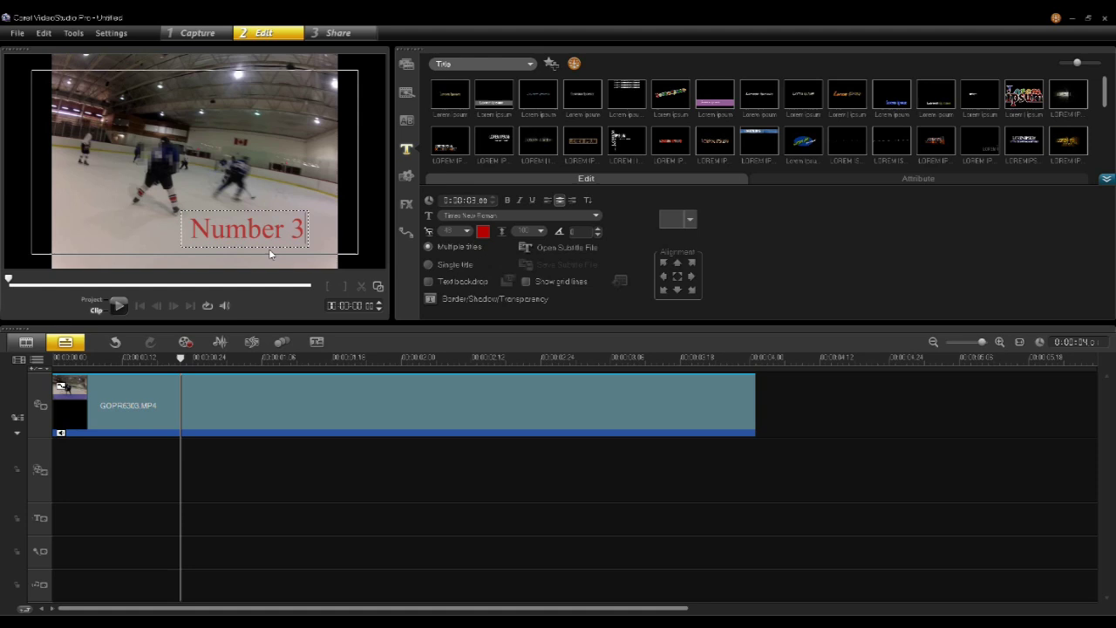
click(273, 197)
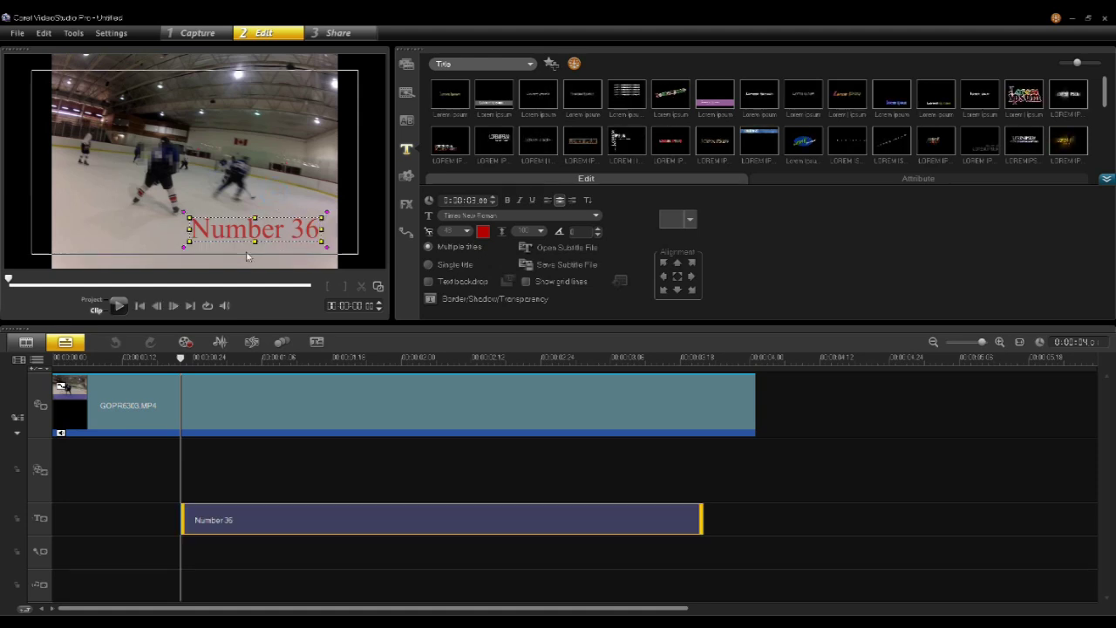
drag(244, 237, 199, 235)
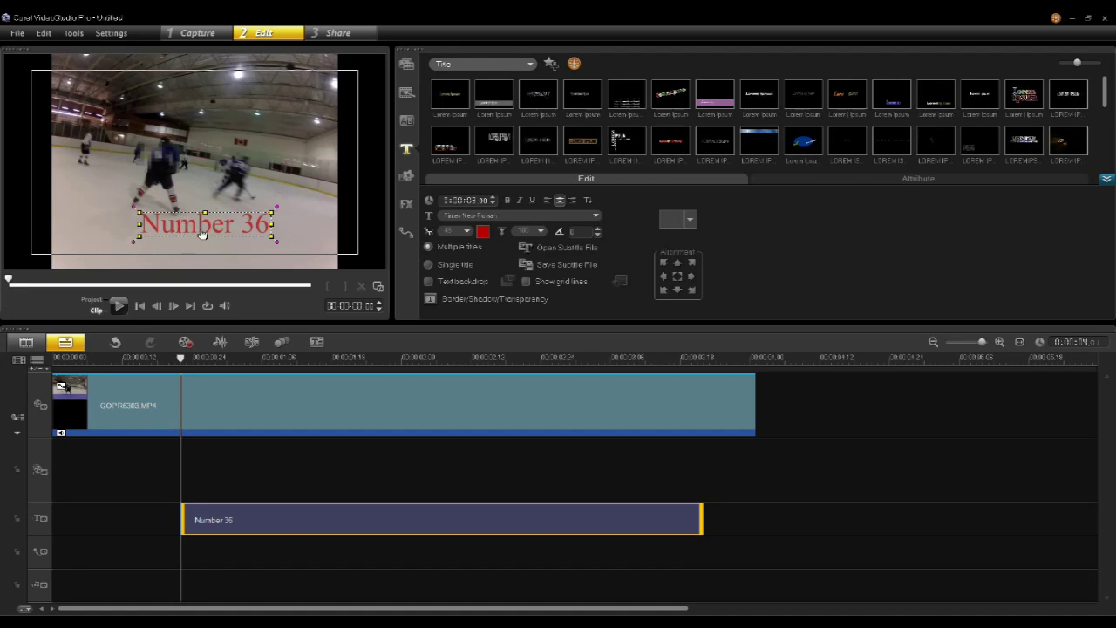
- Match the title's motion to tracker 31, shifting it lower right and enlarging it to 37
right_click(342, 523)
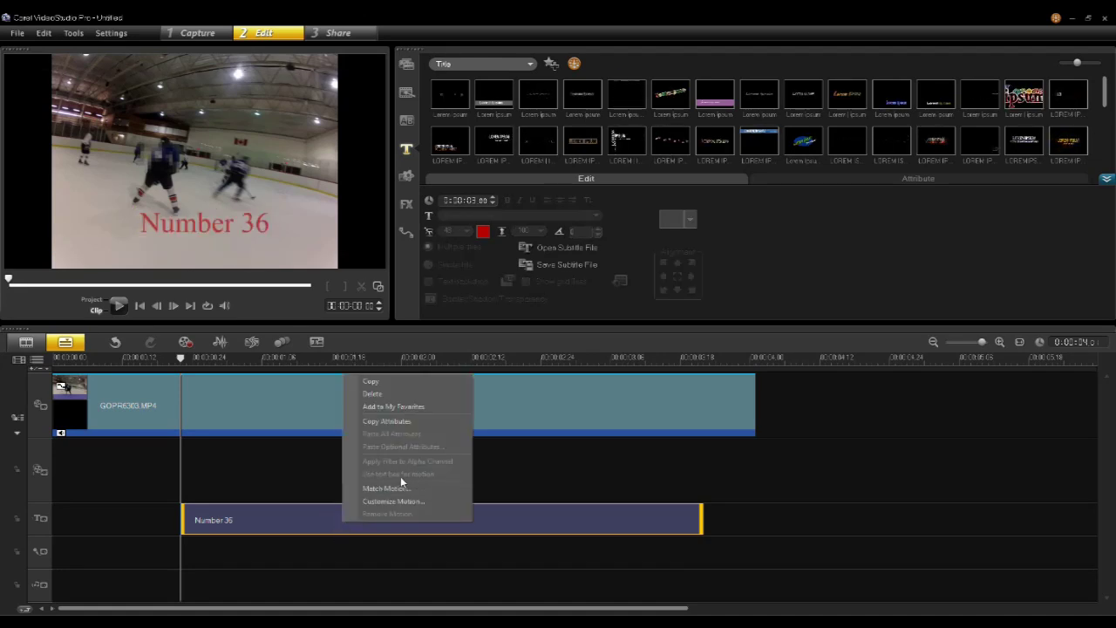
click(398, 488)
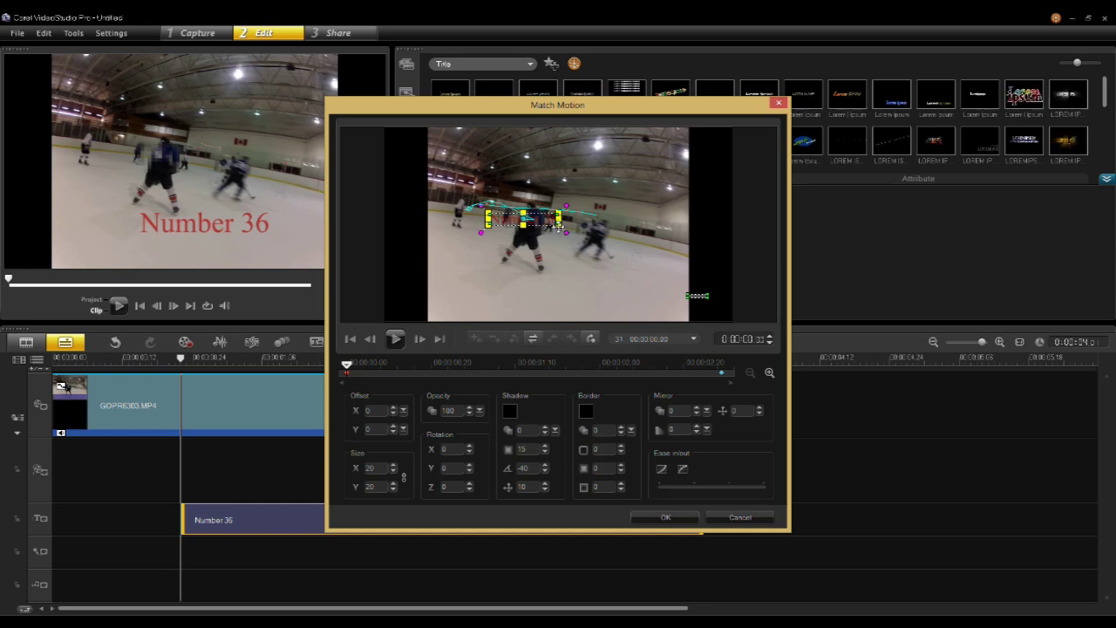
drag(547, 222, 635, 279)
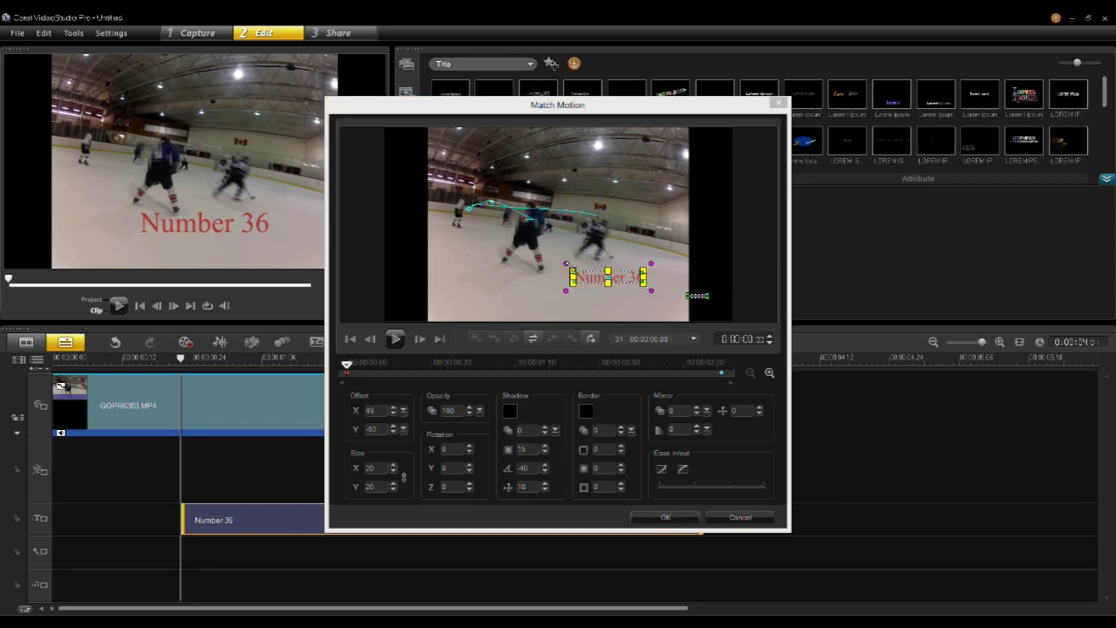
drag(566, 263, 555, 258)
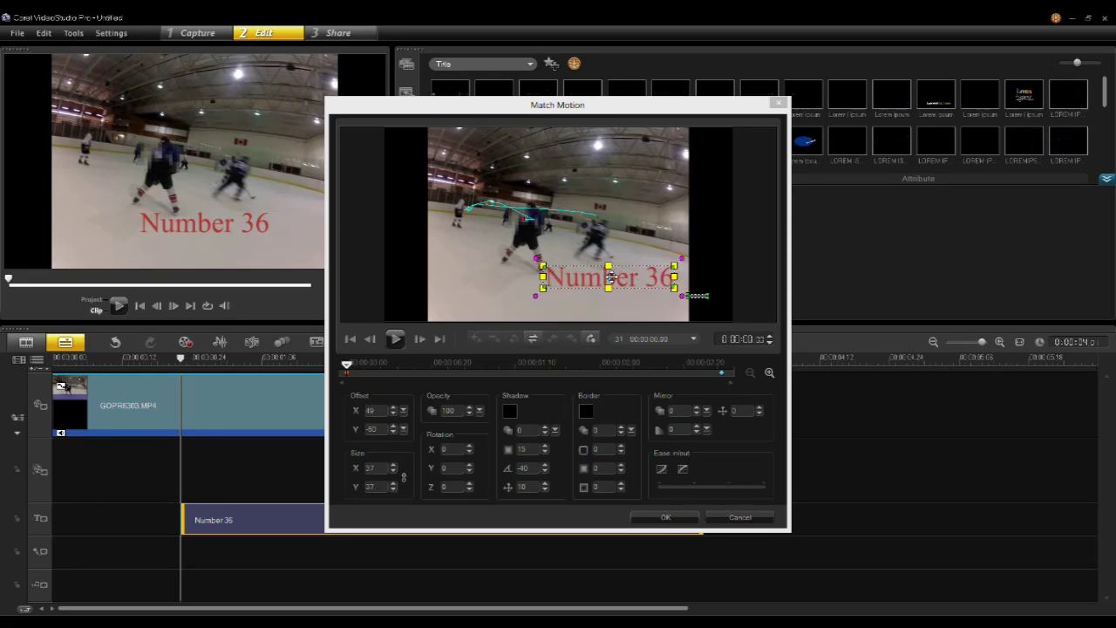
- Copy the first keyframe's settings and paste them to all keyframes
click(349, 374)
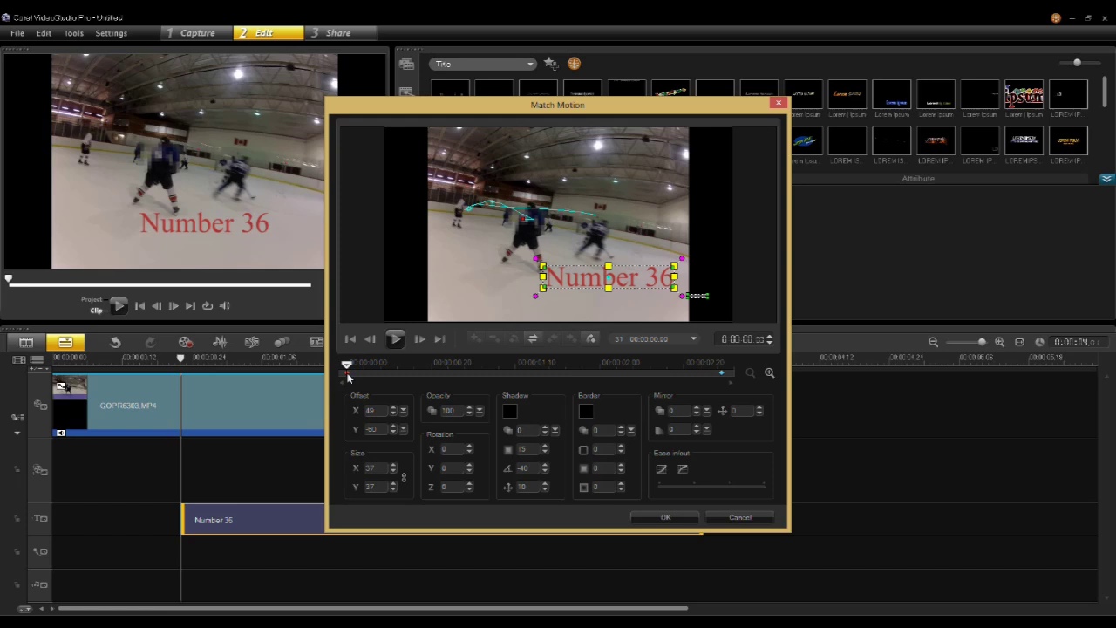
right_click(349, 375)
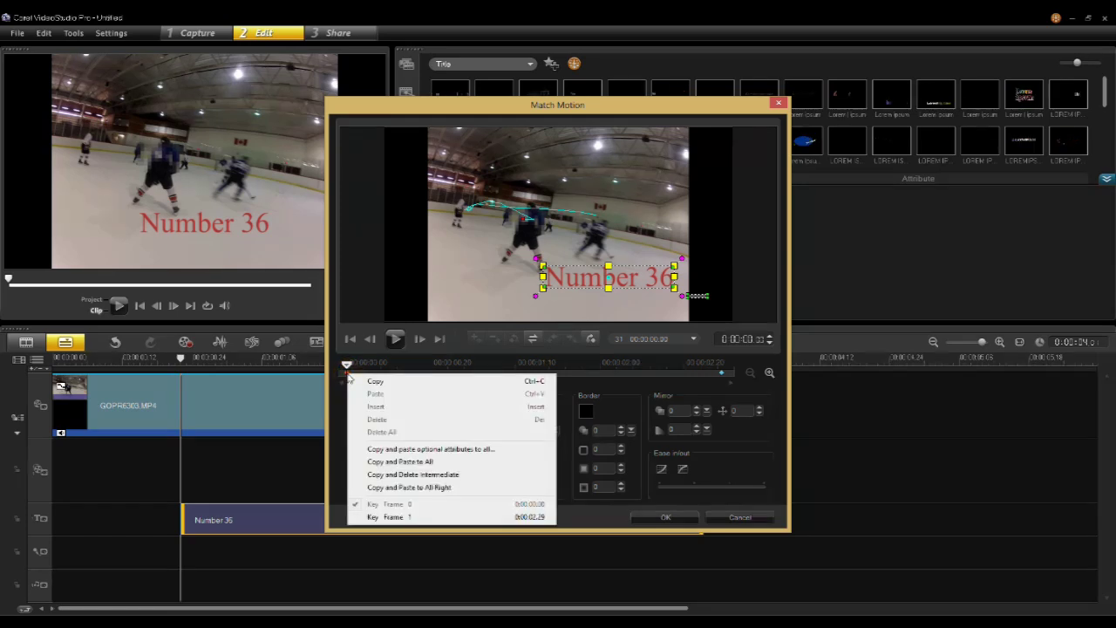
click(401, 462)
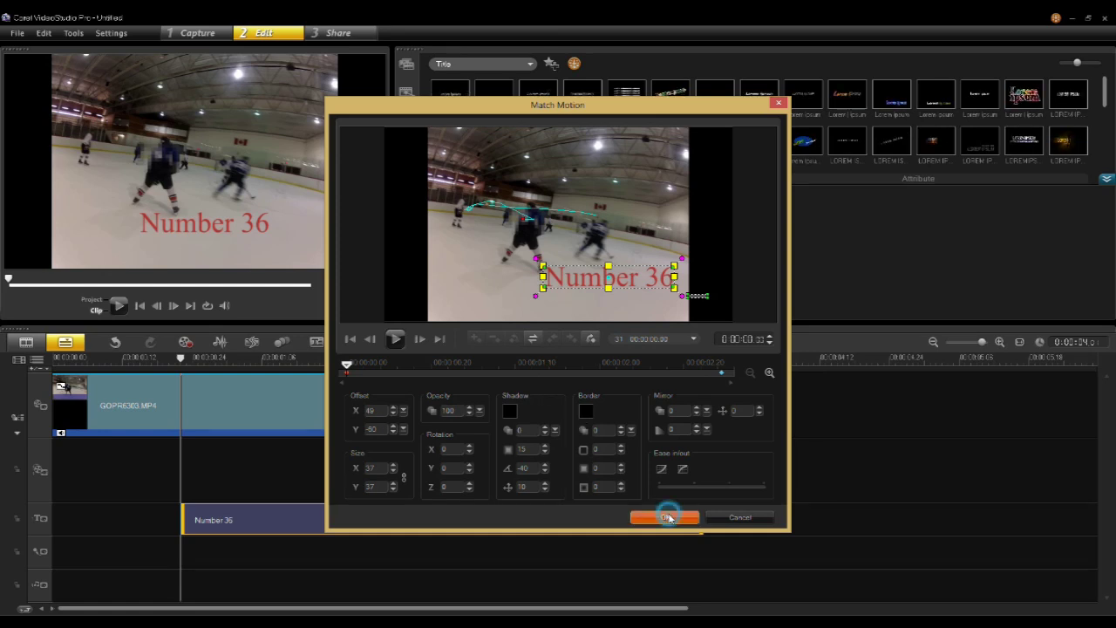
- Apply Match Motion with OK and play the project twice to review the moving Number 36 title
click(664, 517)
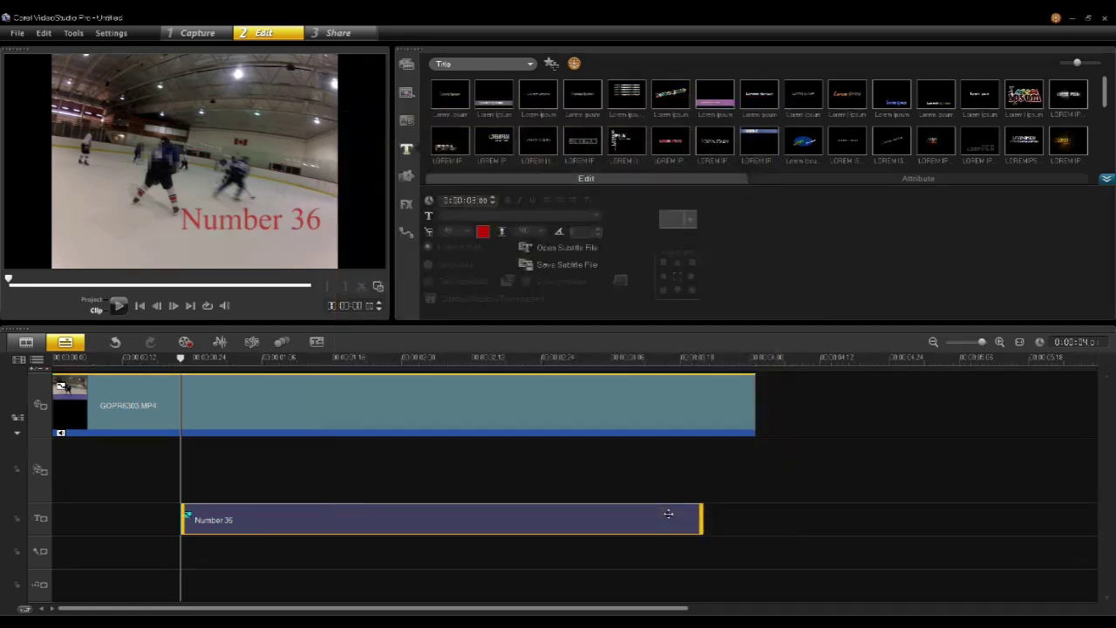
click(118, 305)
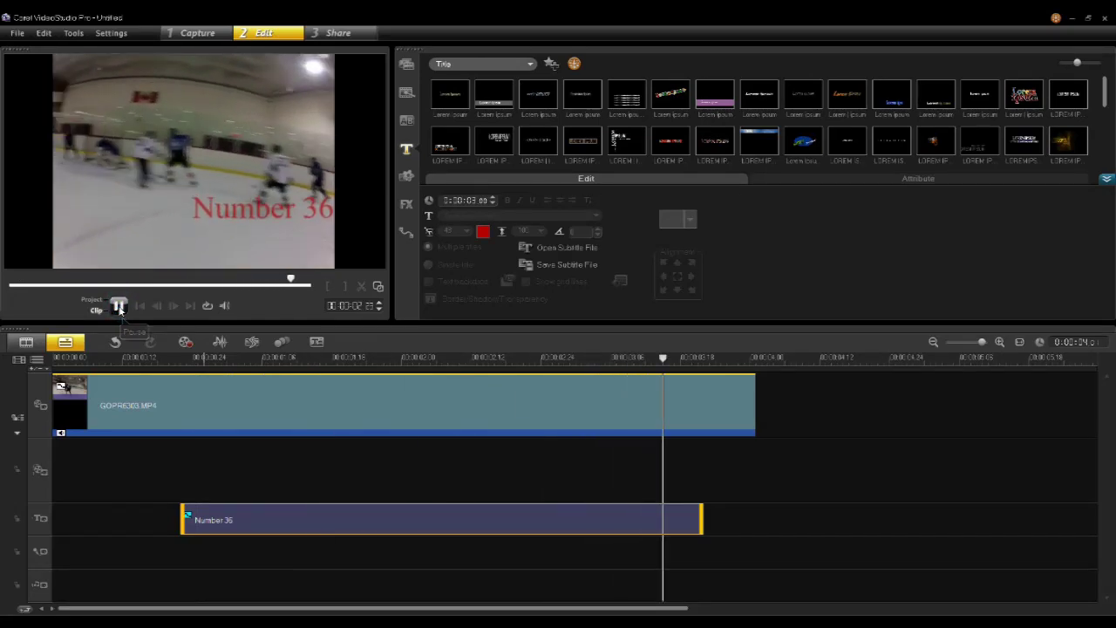
click(169, 357)
click(120, 306)
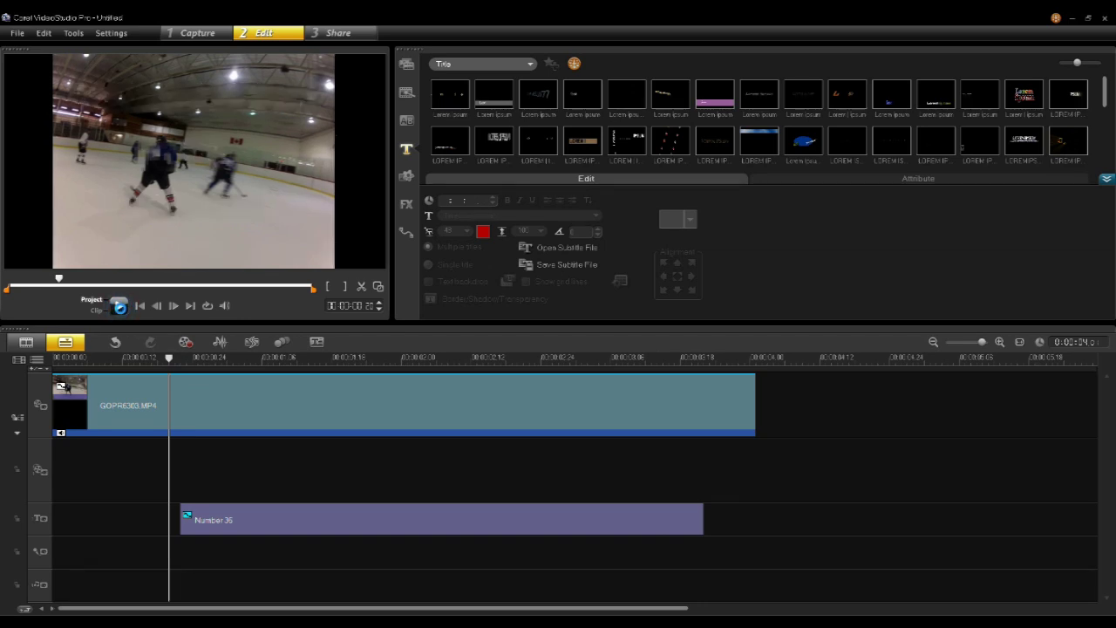
click(119, 306)
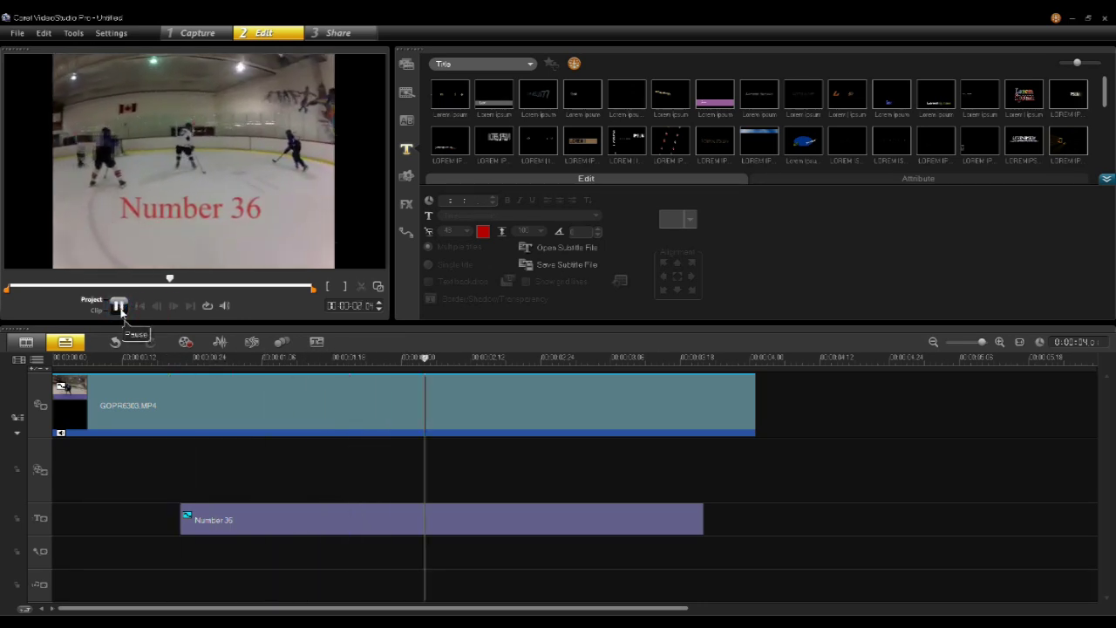